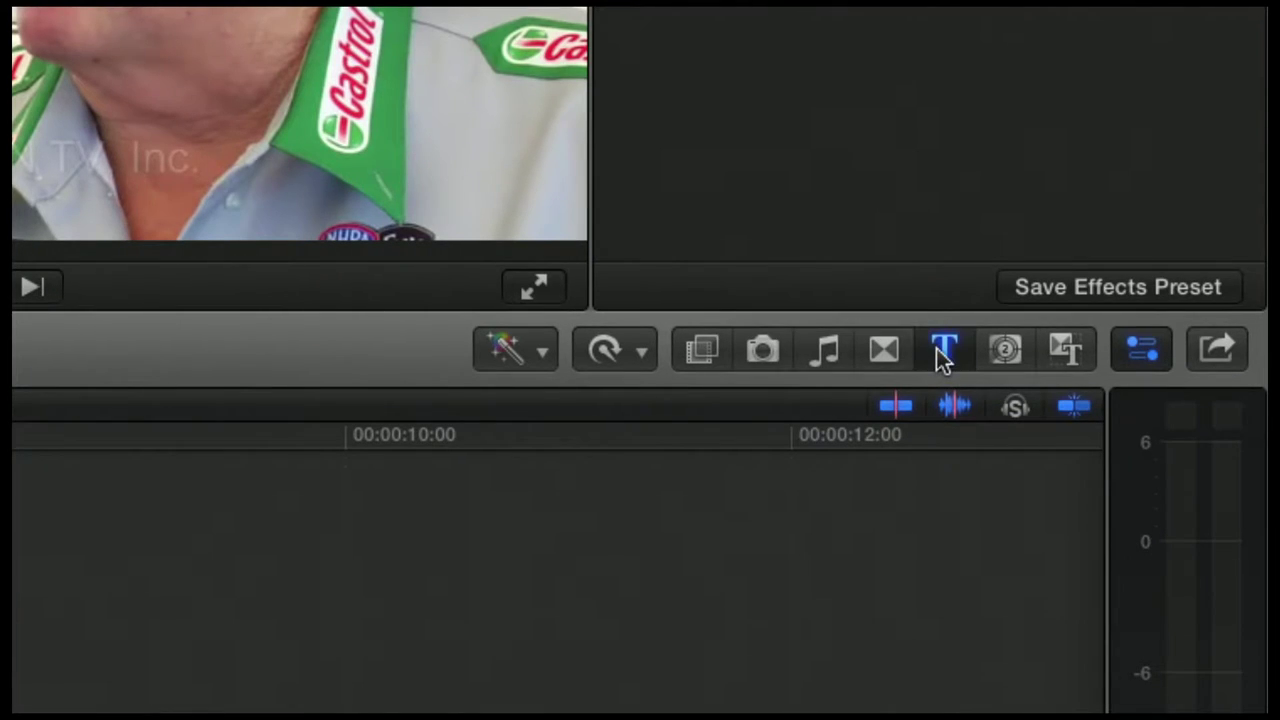
# Add the Basic Lower Third title above the interview clip at the very start of the timeline.
pyautogui.click(944, 350)
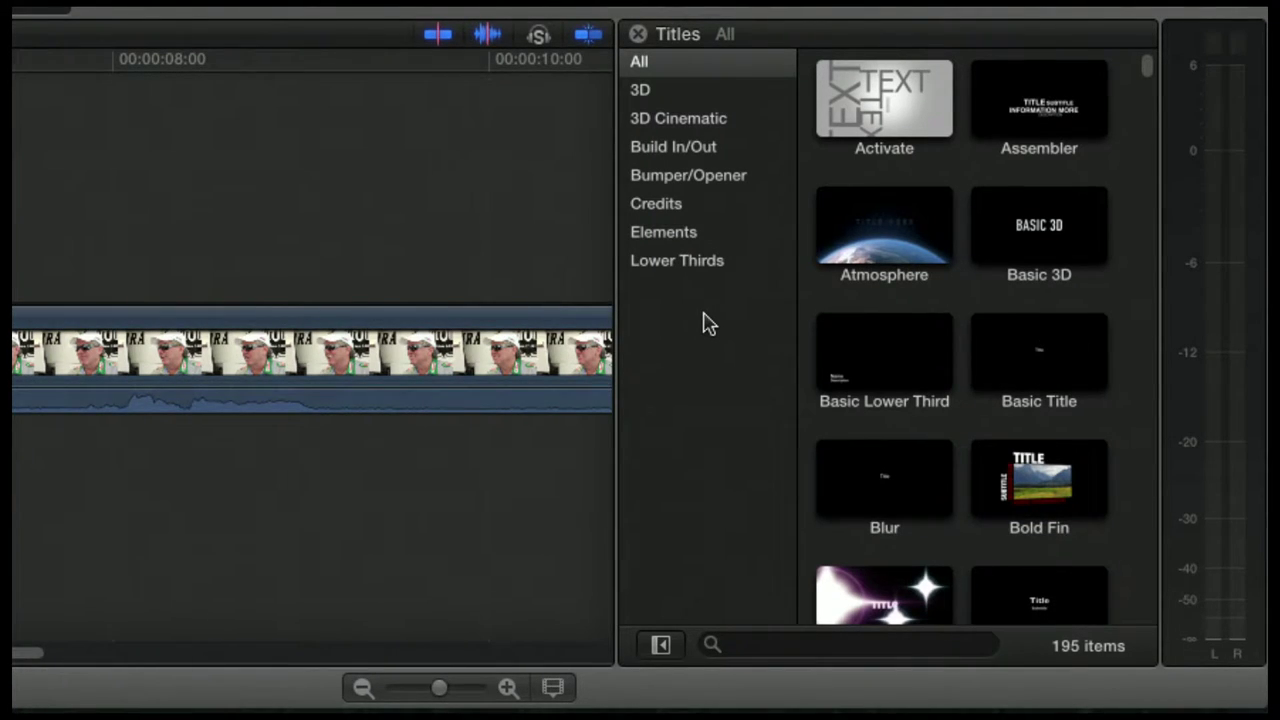
pyautogui.click(877, 376)
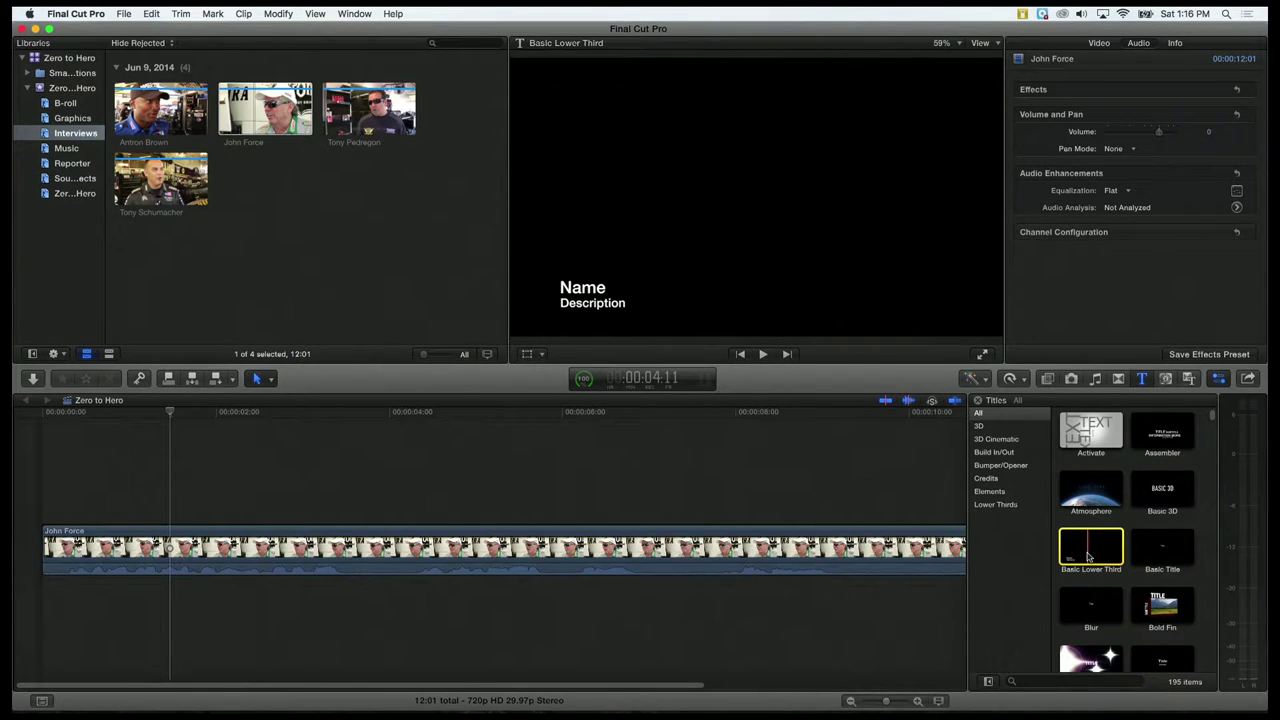
pyautogui.moveTo(1088, 556); pyautogui.dragTo(46, 500)
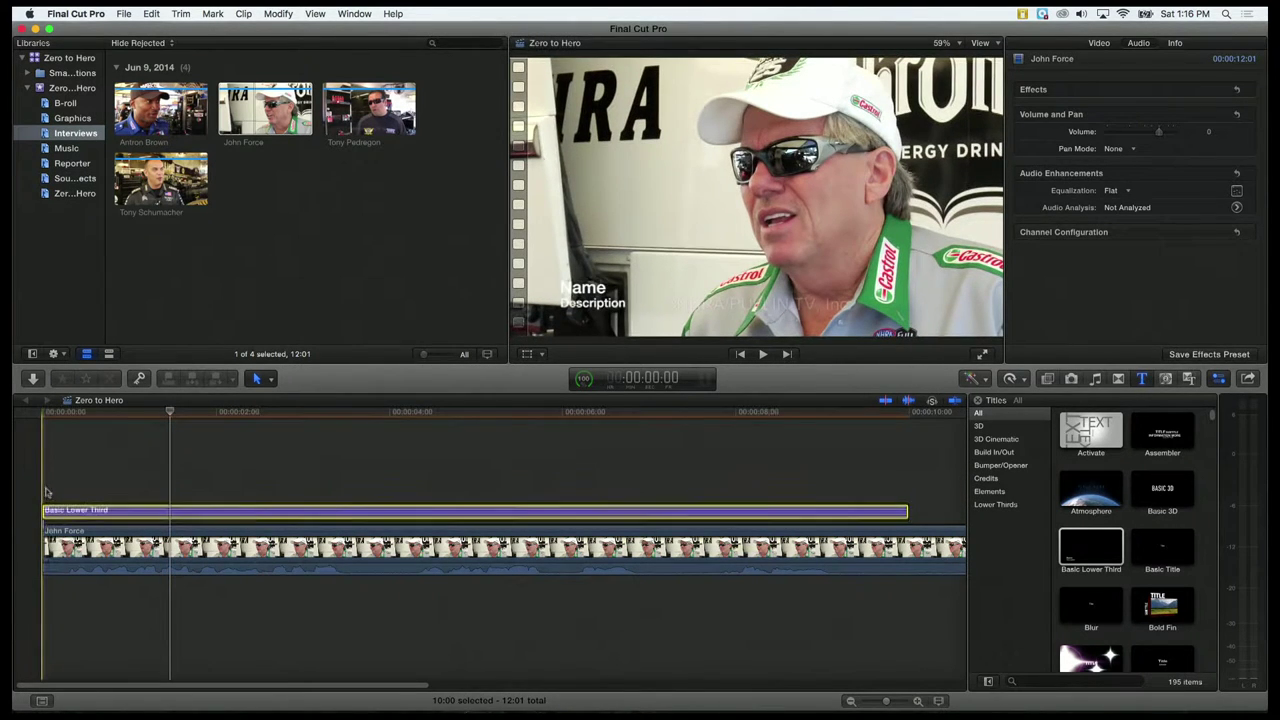
# Park the playhead about two seconds into the project and select the lower third's name line for text editing.
pyautogui.click(194, 438)
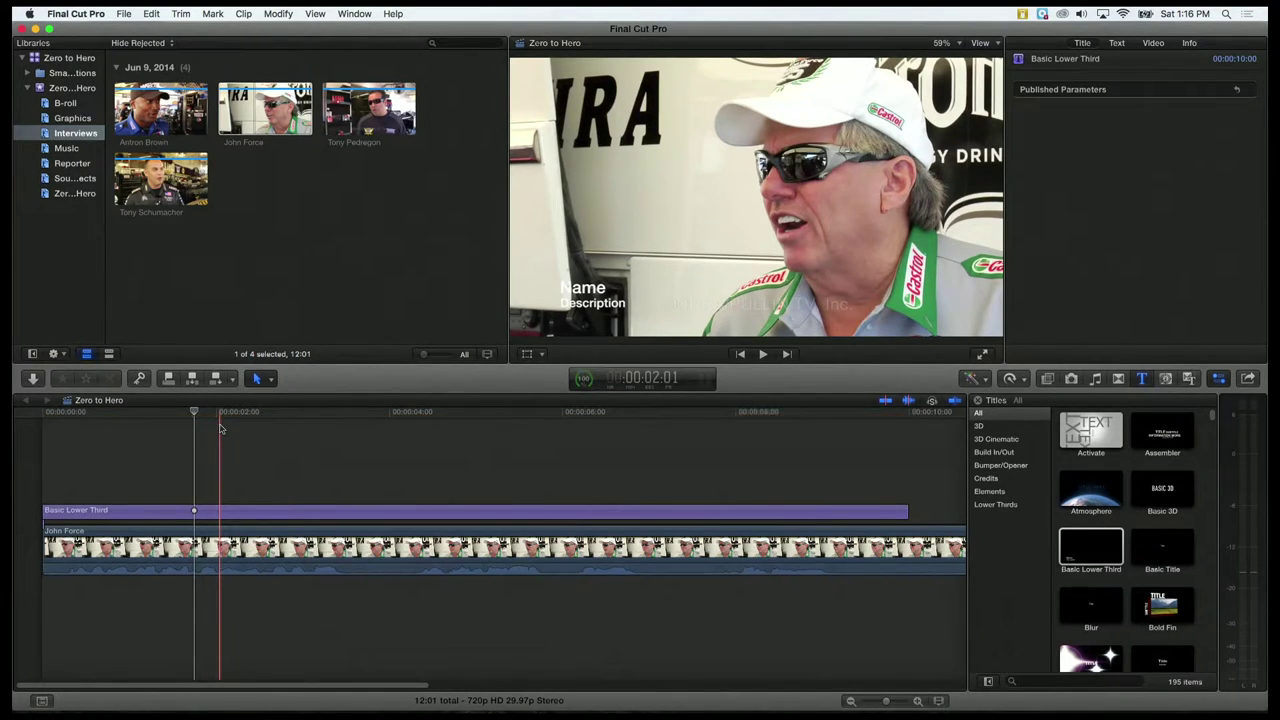
pyautogui.click(190, 513)
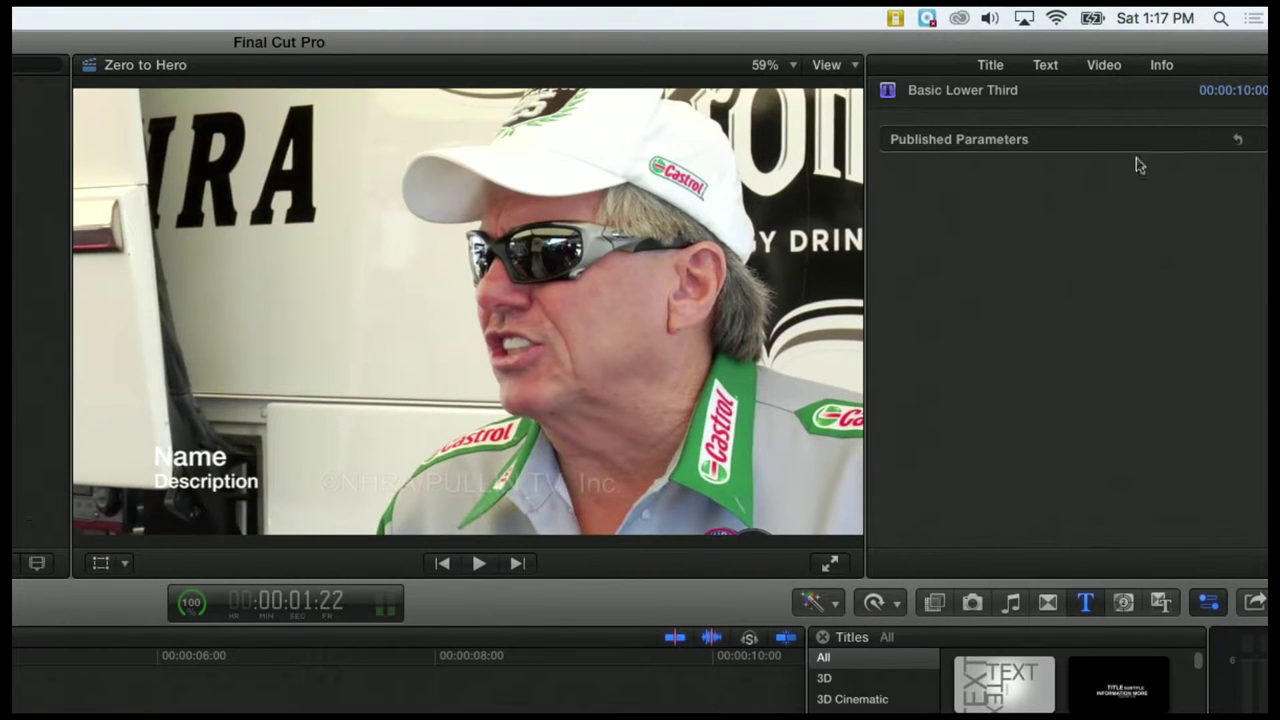
pyautogui.moveTo(1195, 112)
pyautogui.click(1046, 68)
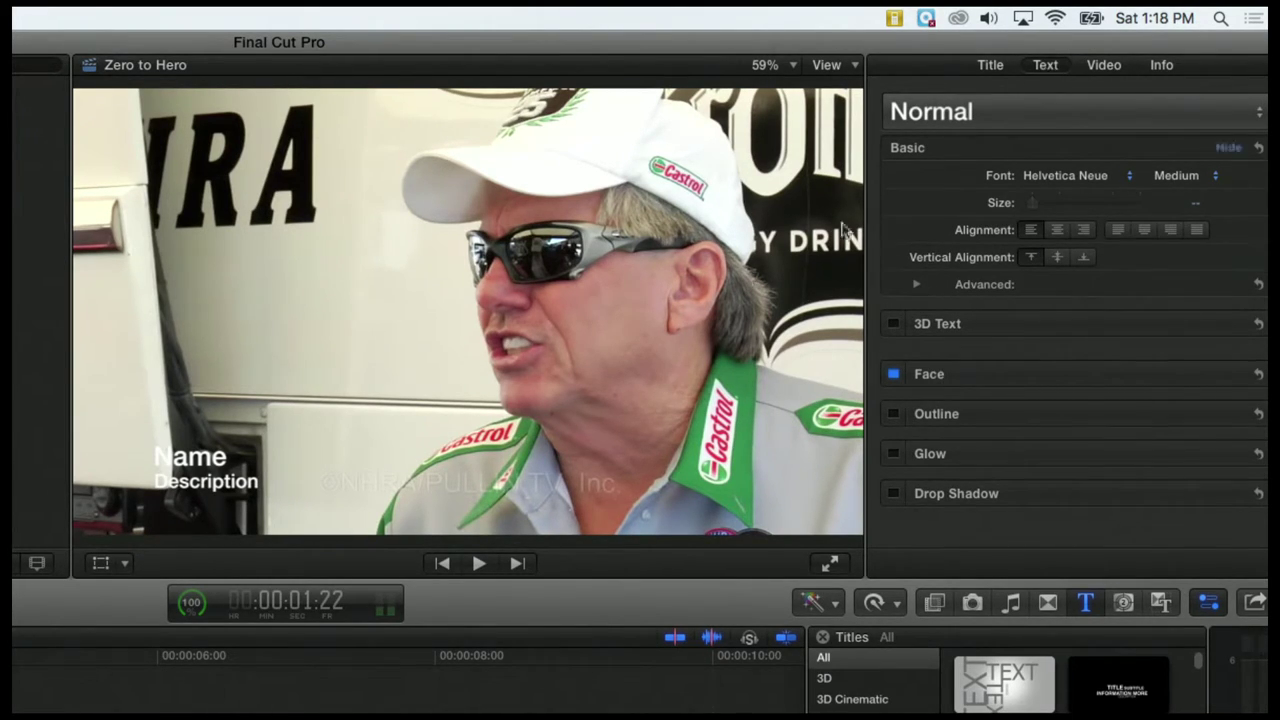
pyautogui.doubleClick(194, 459)
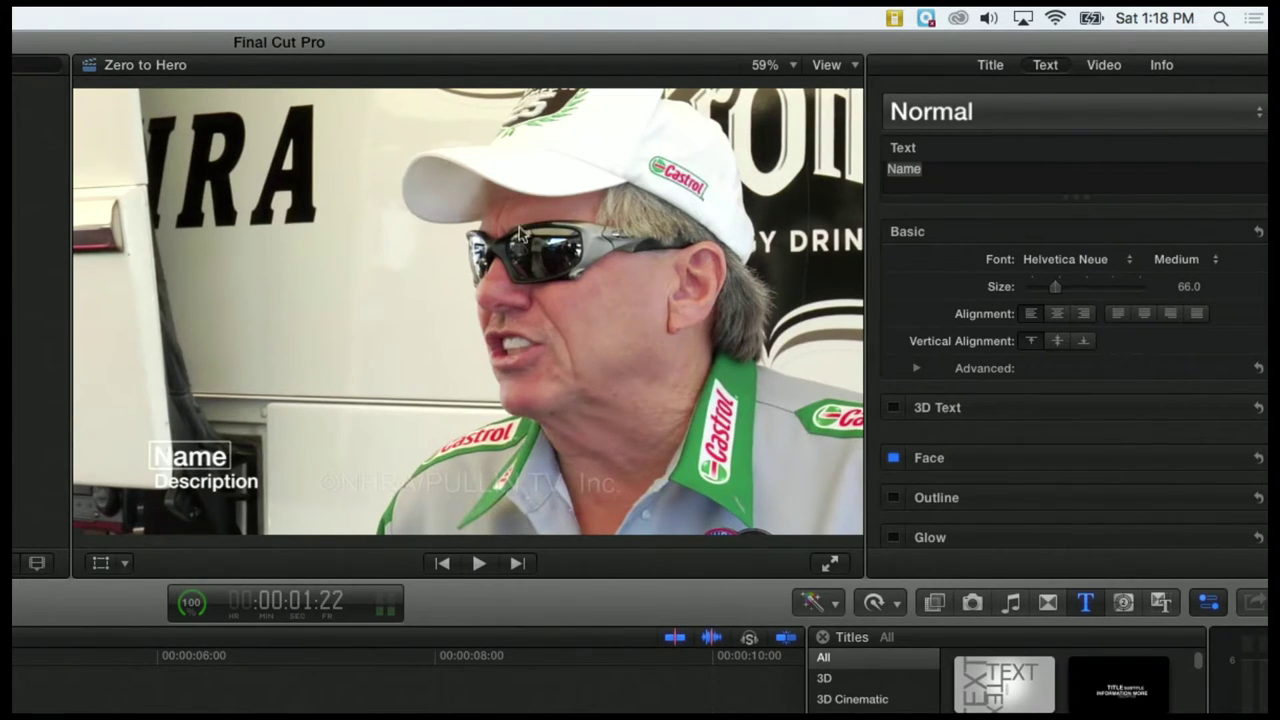
pyautogui.doubleClick(914, 169)
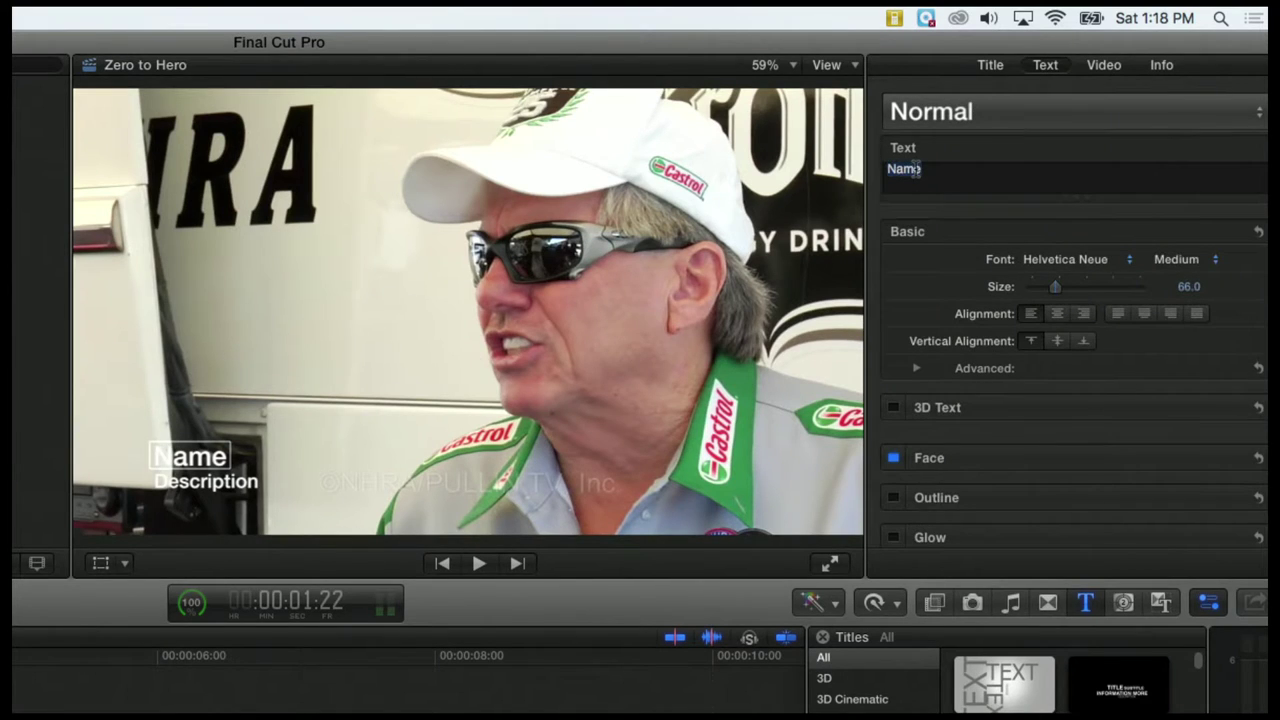
pyautogui.write('Just')
pyautogui.write('in')
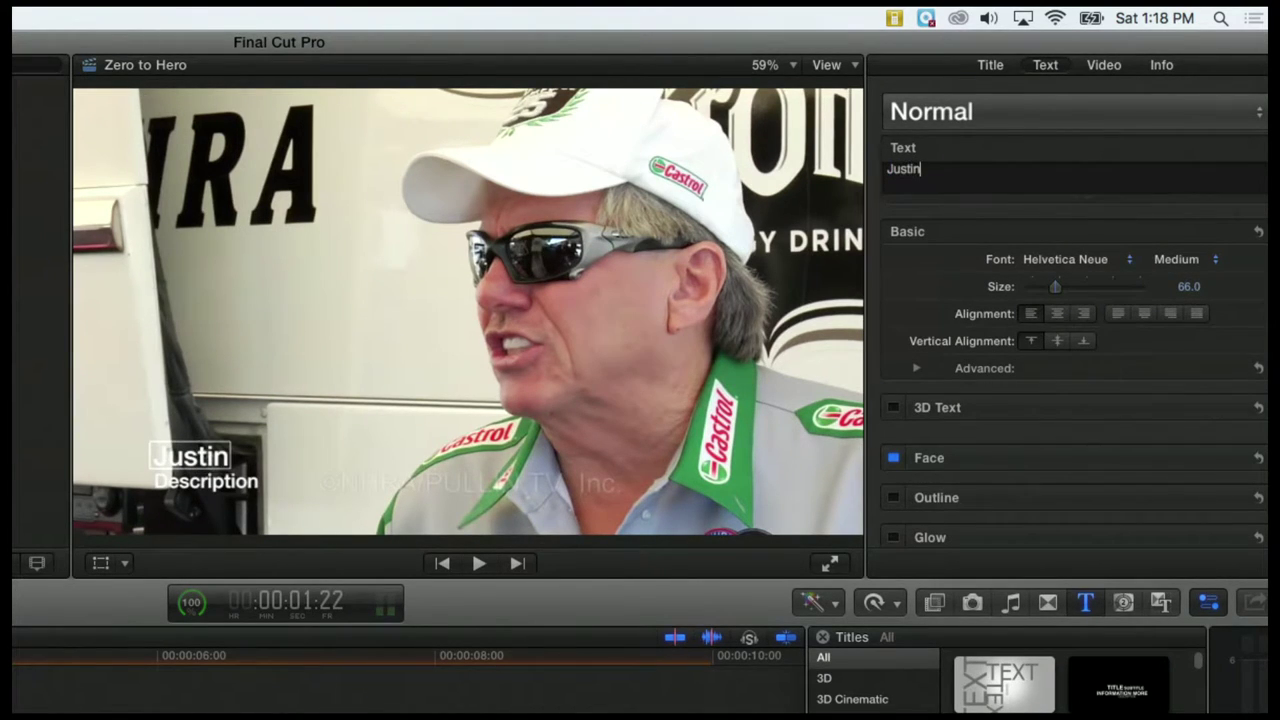
# Replace the whole text of the lower third's name line with "John Force".
pyautogui.press('super+a')
pyautogui.write('John Force')
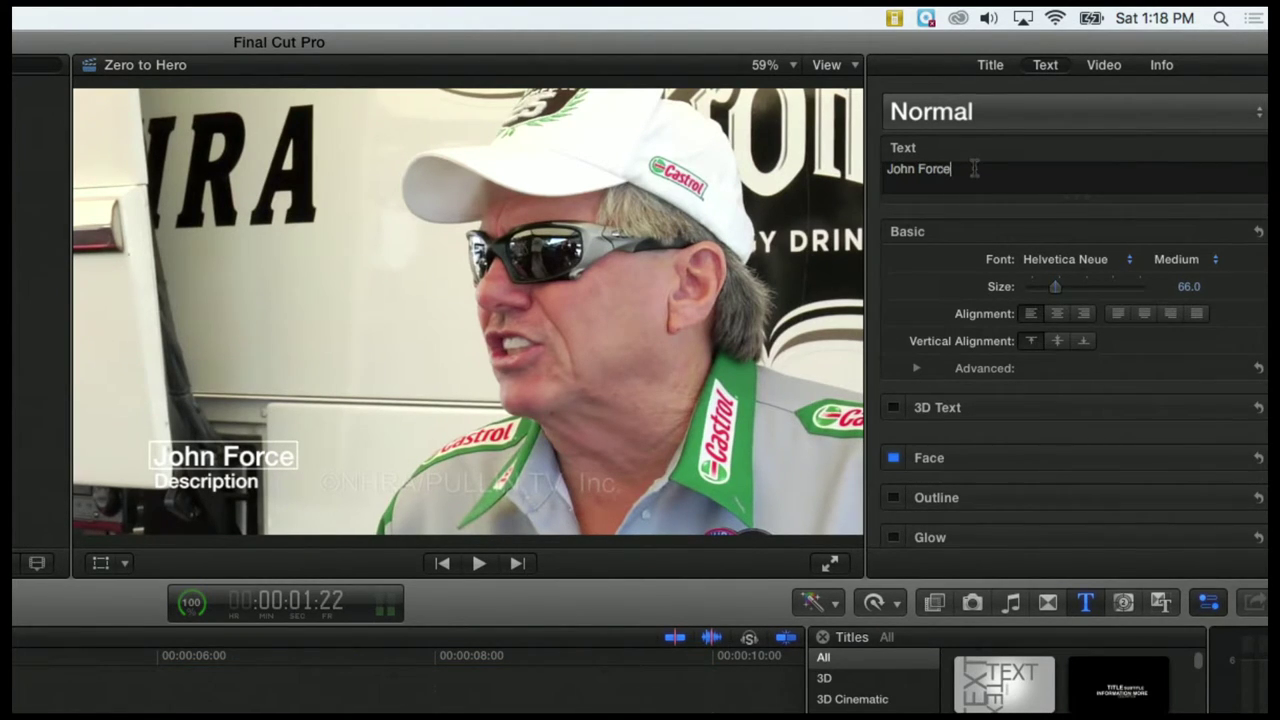
# Set the font size of the entire name line to 150.
pyautogui.moveTo(952, 168); pyautogui.dragTo(880, 170)
pyautogui.click(968, 170)
pyautogui.moveTo(962, 170); pyautogui.dragTo(873, 168)
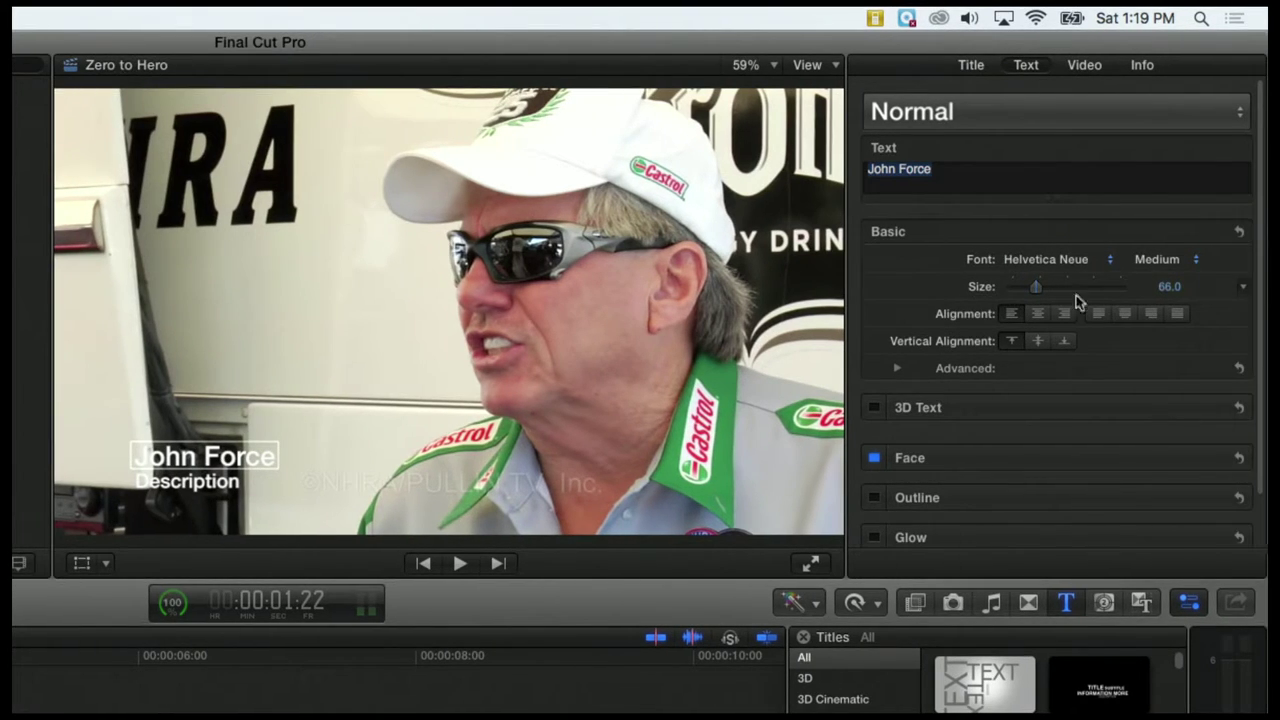
pyautogui.moveTo(1035, 288); pyautogui.dragTo(1076, 290)
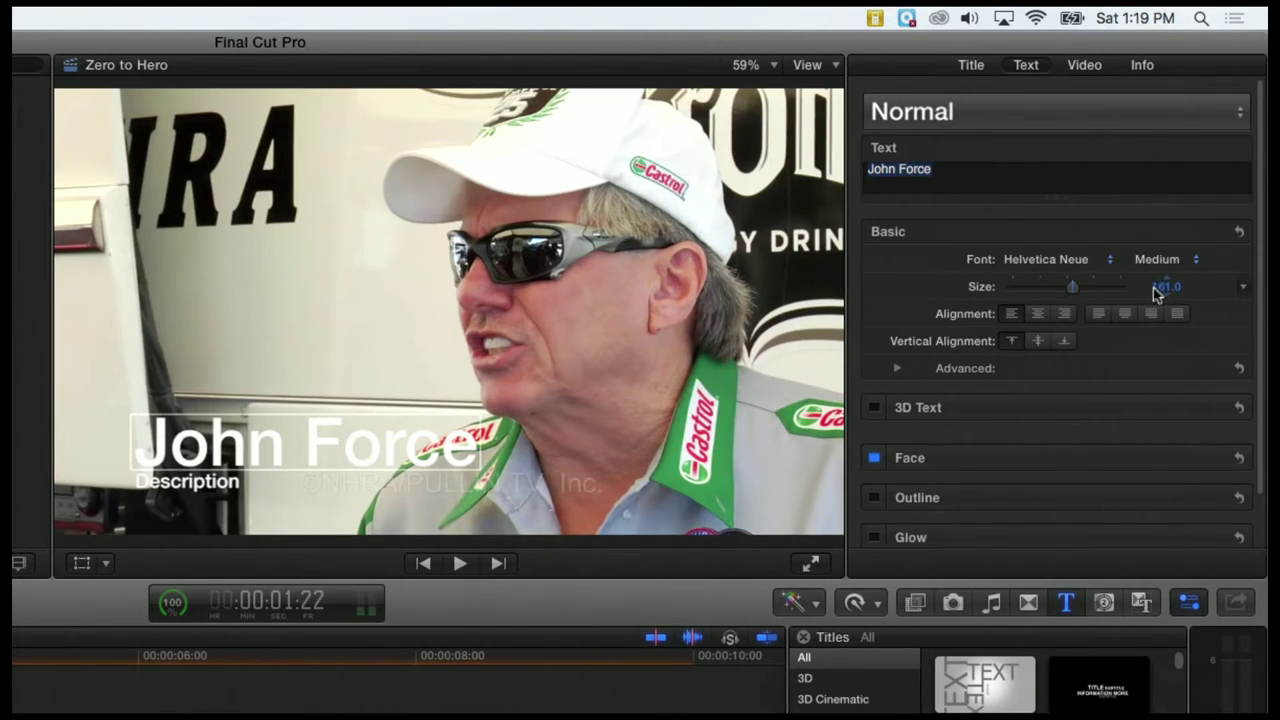
pyautogui.click(1162, 289)
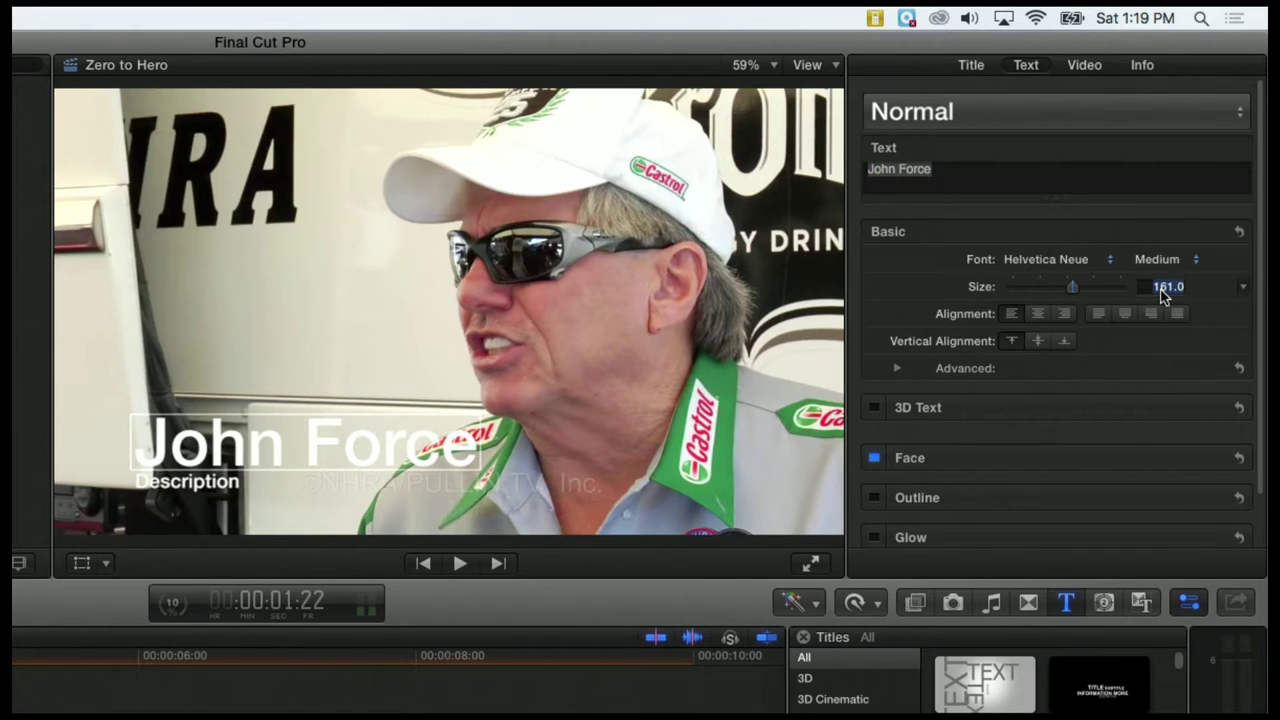
pyautogui.write('150')
pyautogui.press('Return')
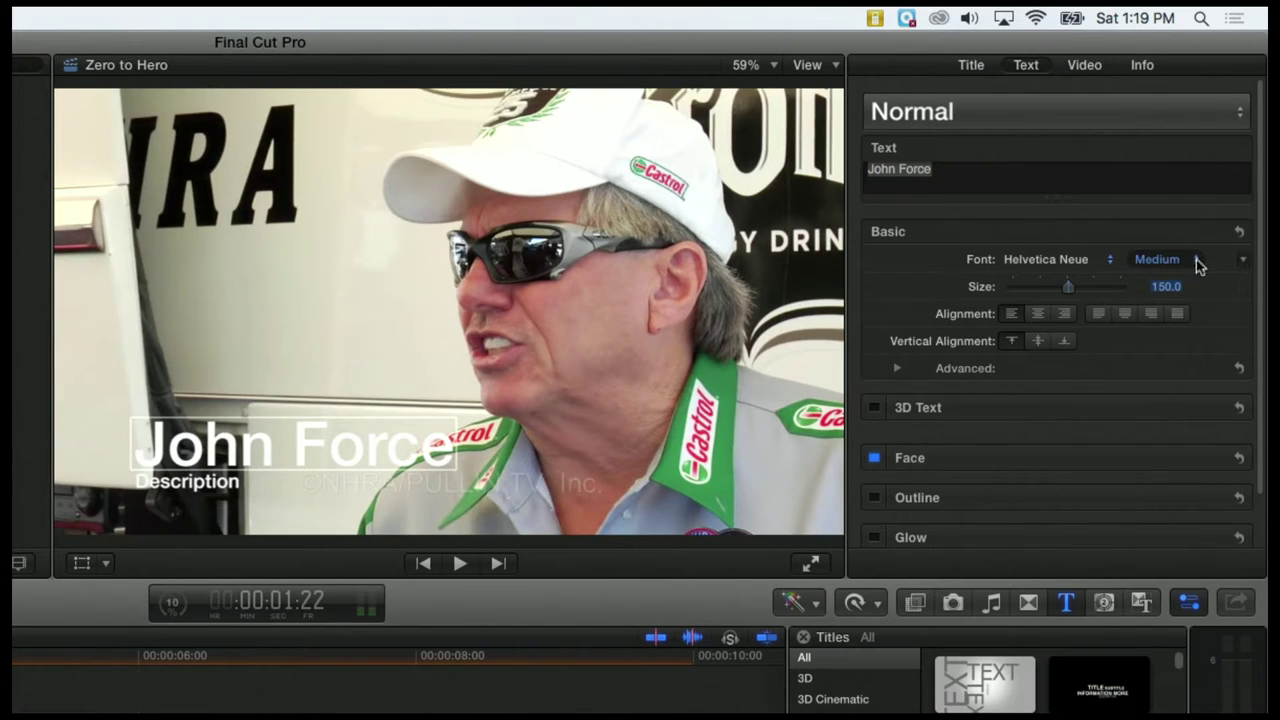
# Try the Regular style of Helvetica Neue on the name line, and settle on Bold.
pyautogui.click(1198, 262)
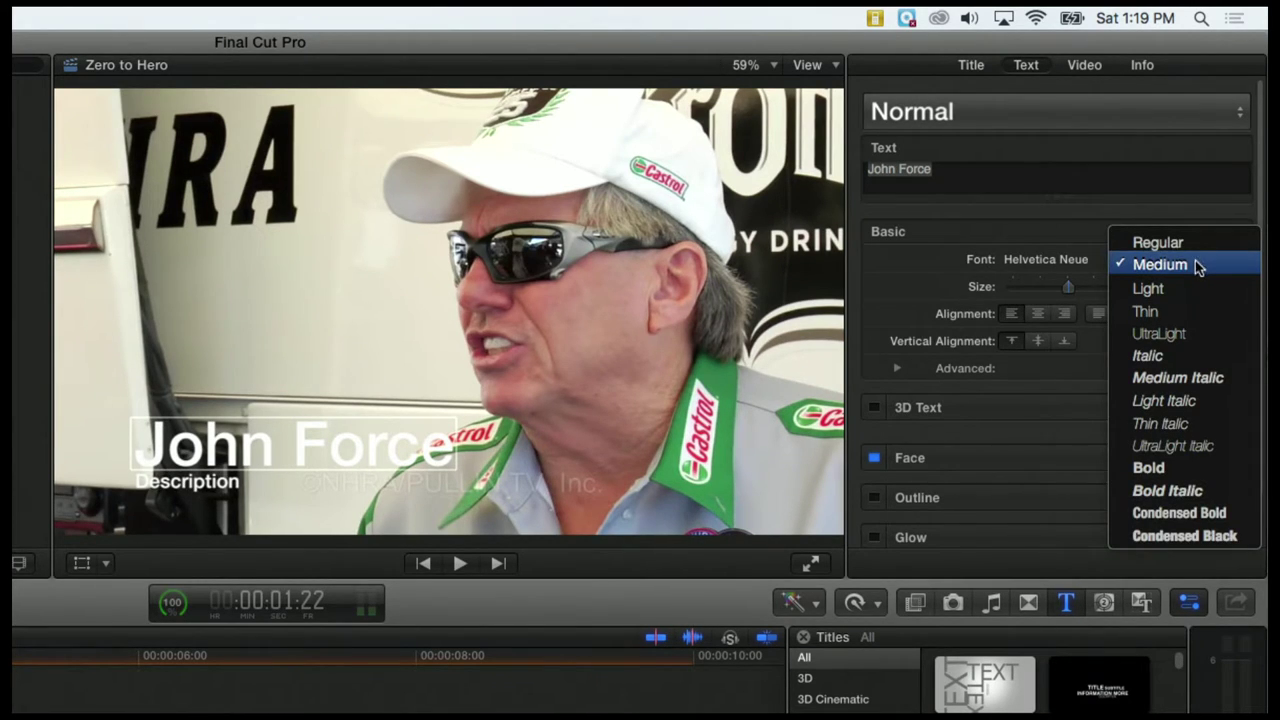
pyautogui.click(1157, 242)
pyautogui.click(983, 245)
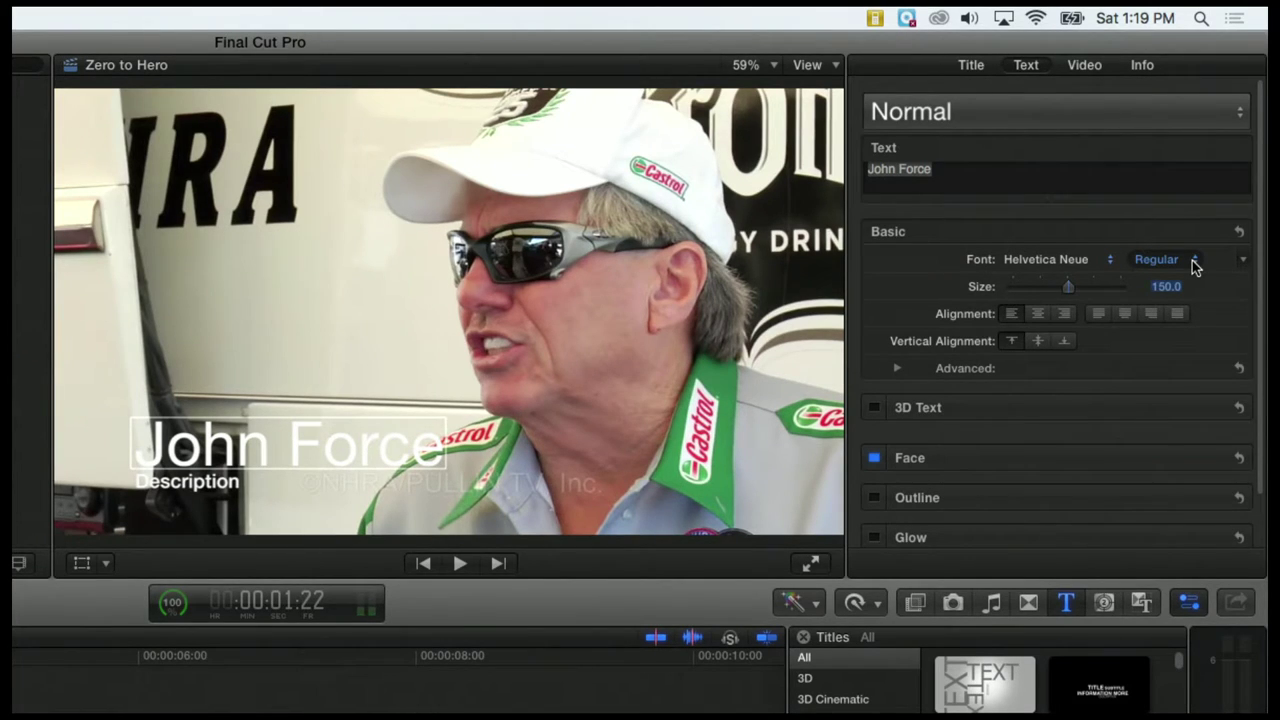
pyautogui.click(1195, 262)
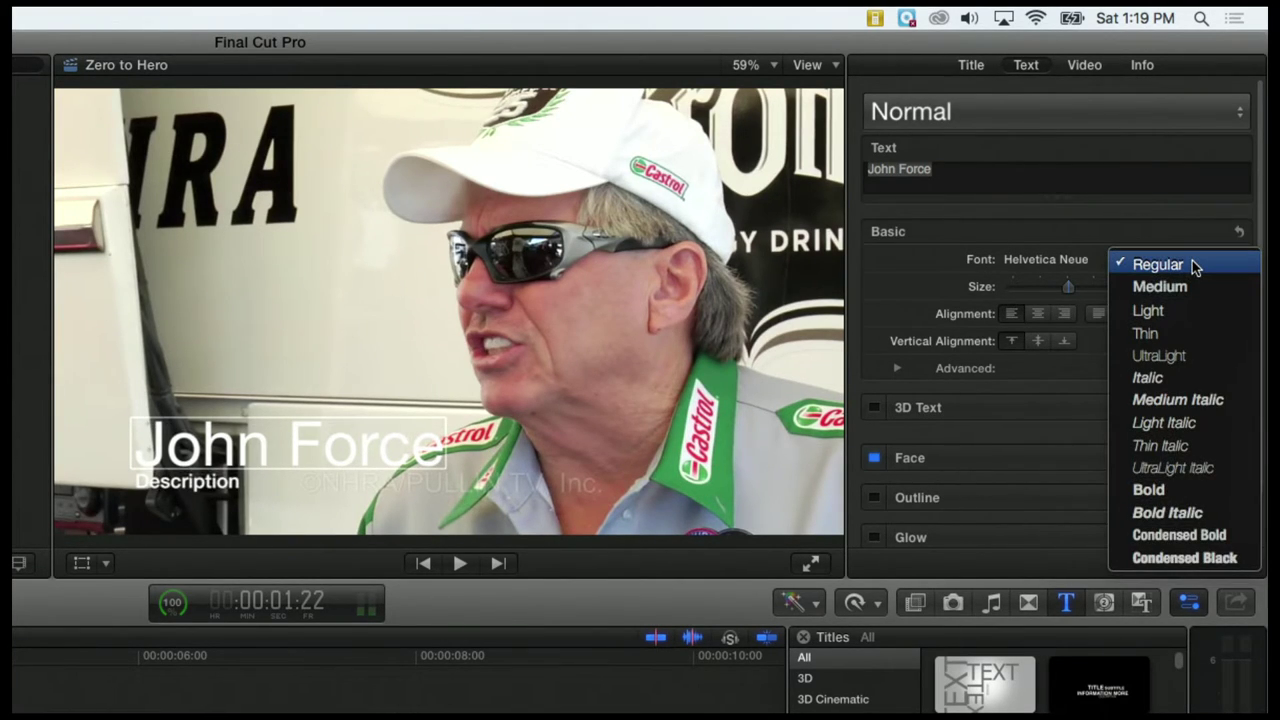
pyautogui.click(1190, 492)
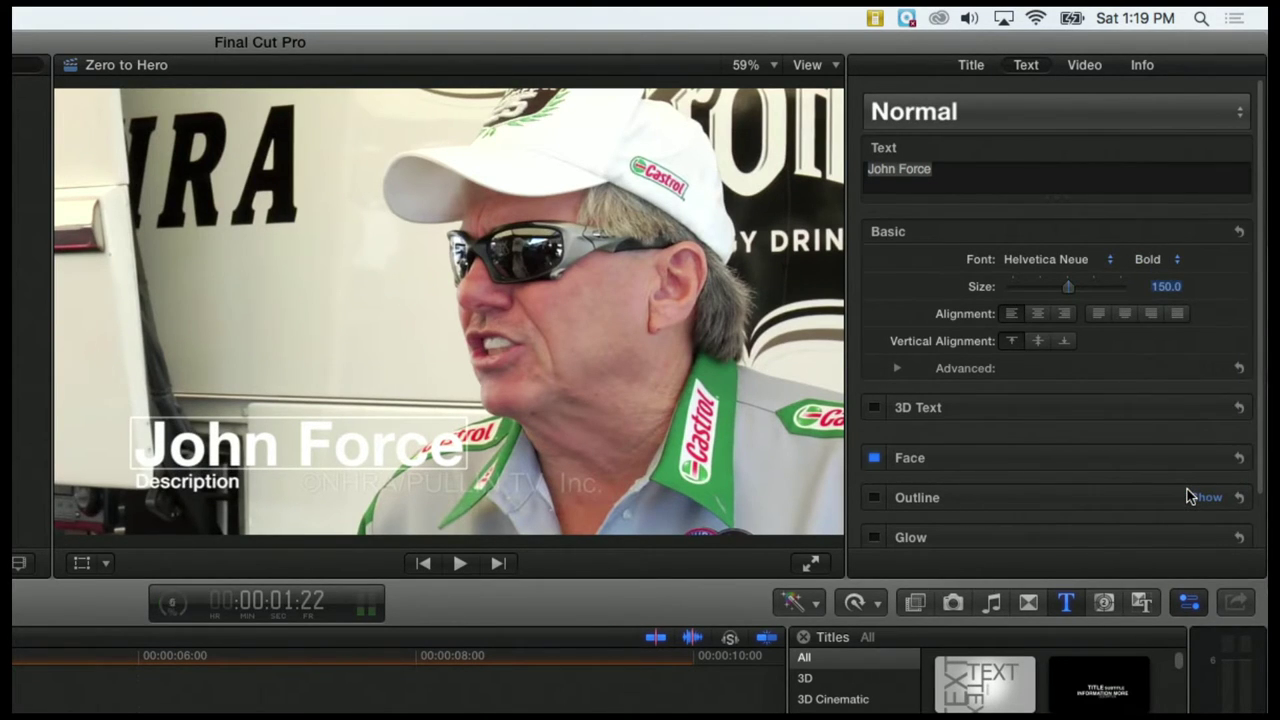
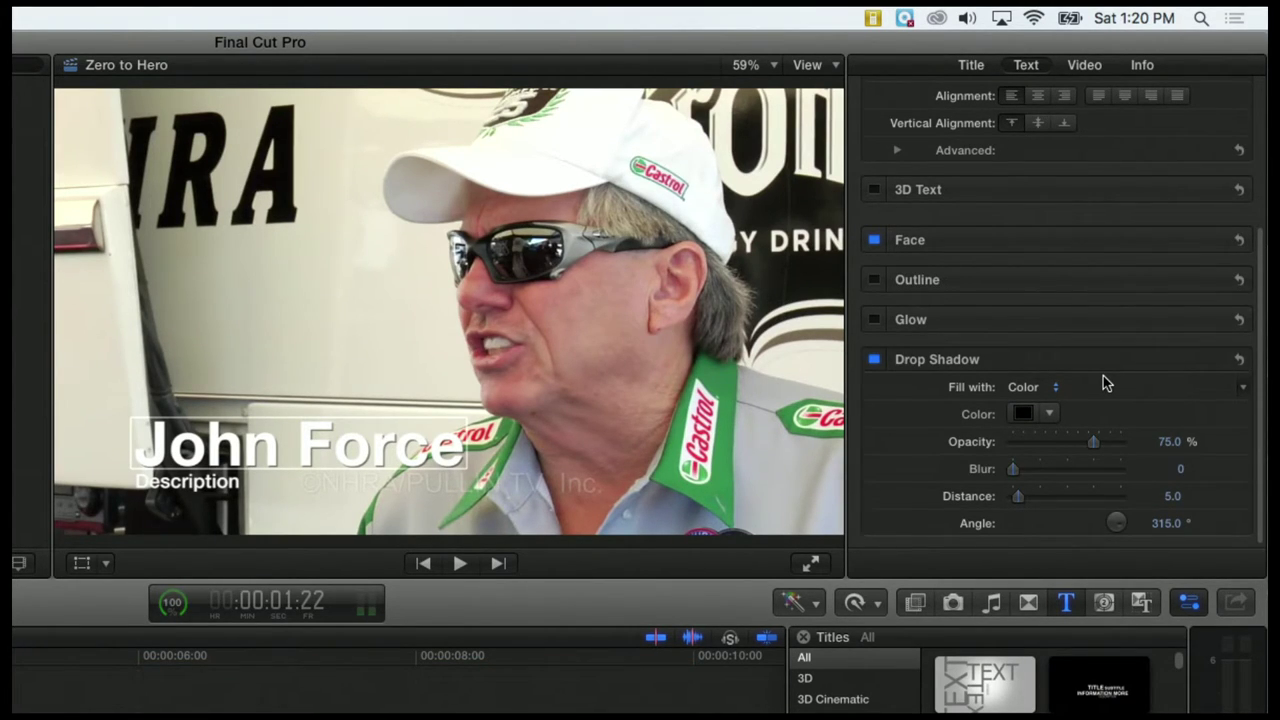
# Set the name's drop shadow to 100% opacity and a distance of 11.
pyautogui.click(1204, 359)
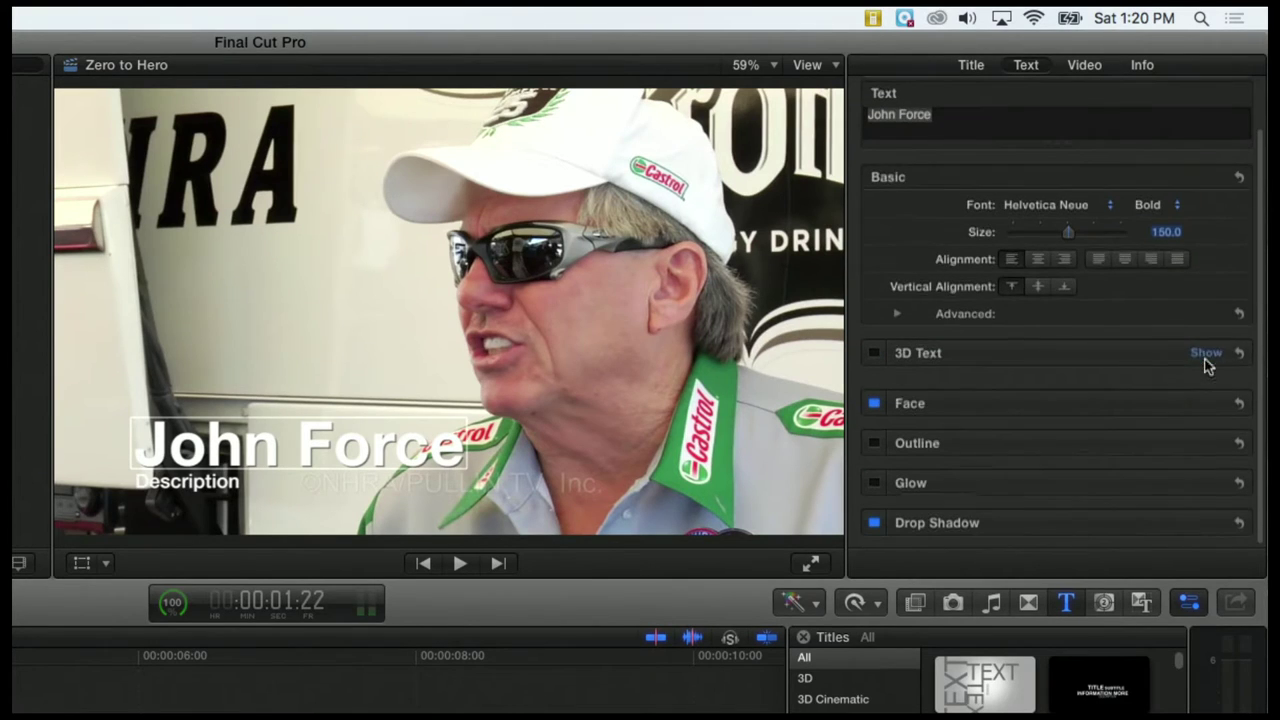
pyautogui.click(1206, 522)
pyautogui.scroll(-3, 1190, 524)
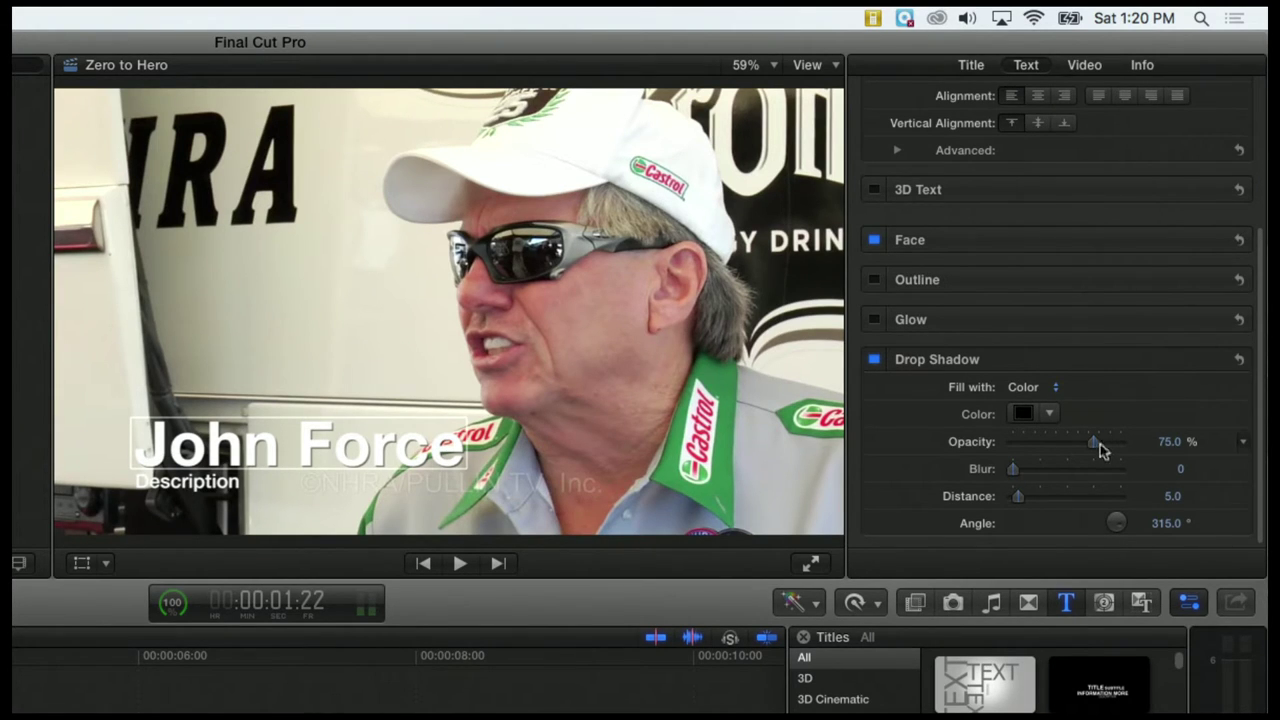
pyautogui.moveTo(1094, 446); pyautogui.dragTo(1129, 453)
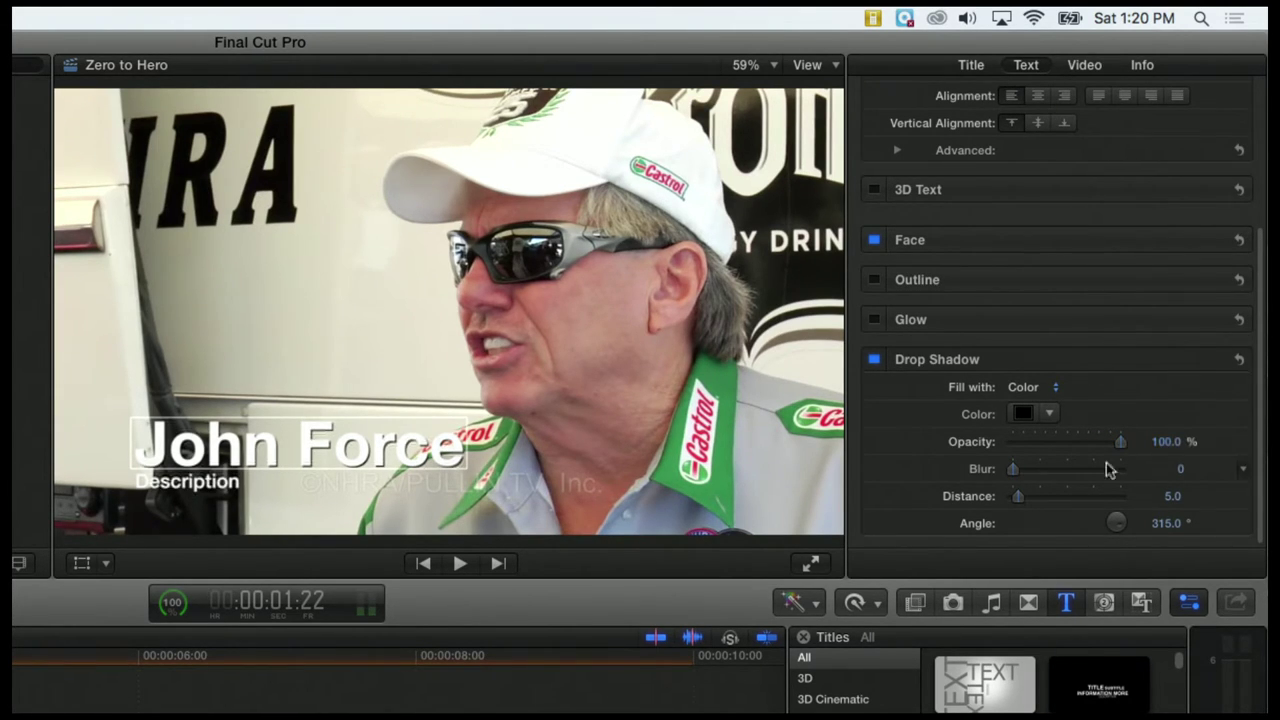
pyautogui.moveTo(1019, 499); pyautogui.dragTo(1025, 499)
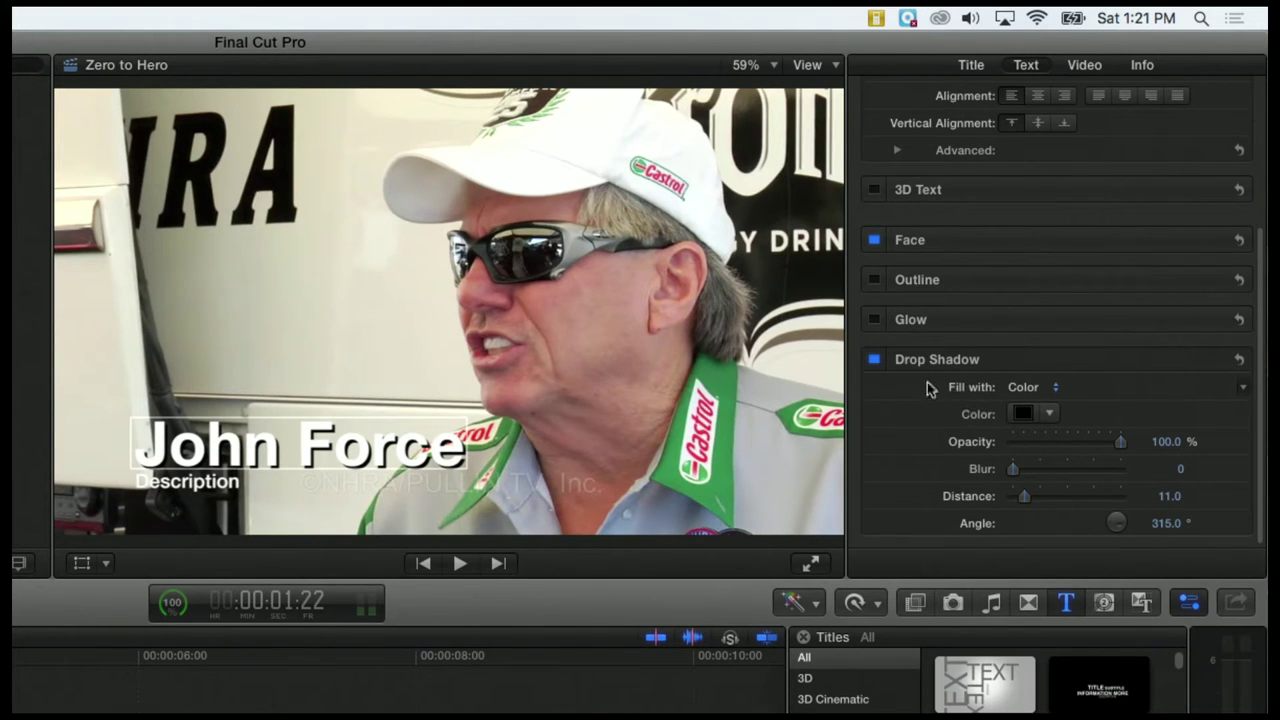
# Compare the name with and without its drop shadow by switching the shadow off and on, leaving it enabled.
pyautogui.click(874, 360)
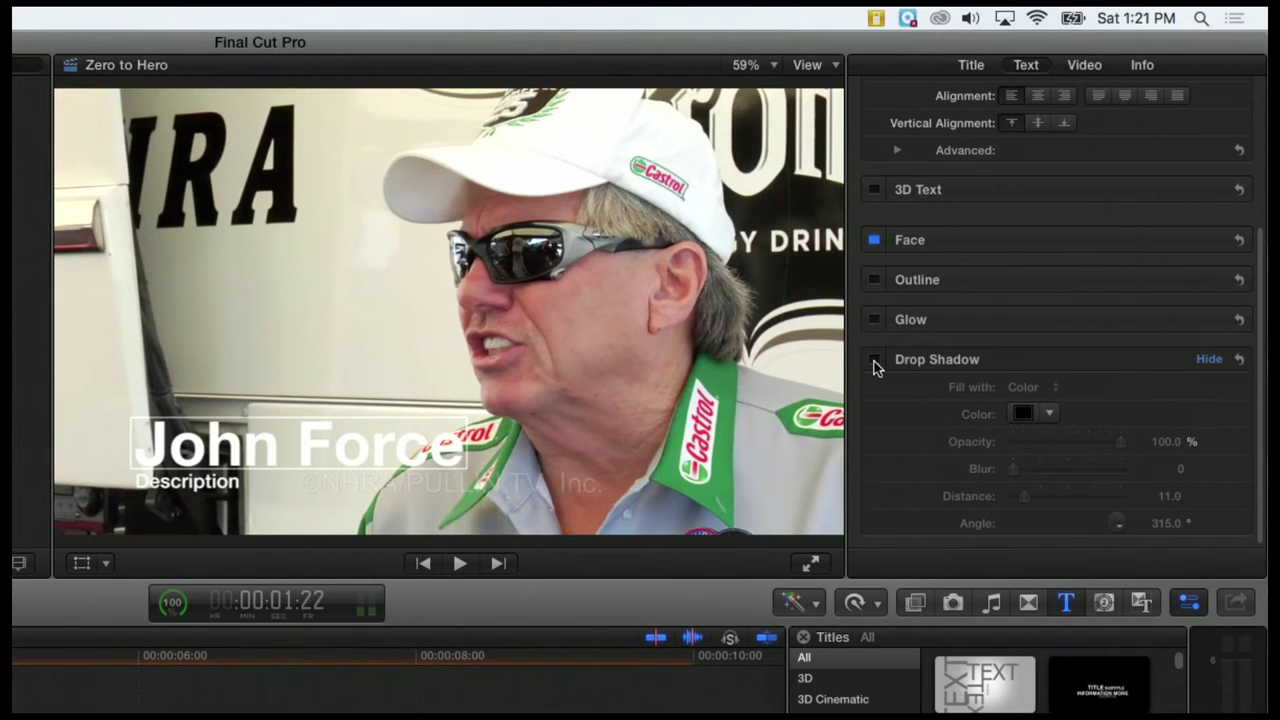
pyautogui.click(874, 360)
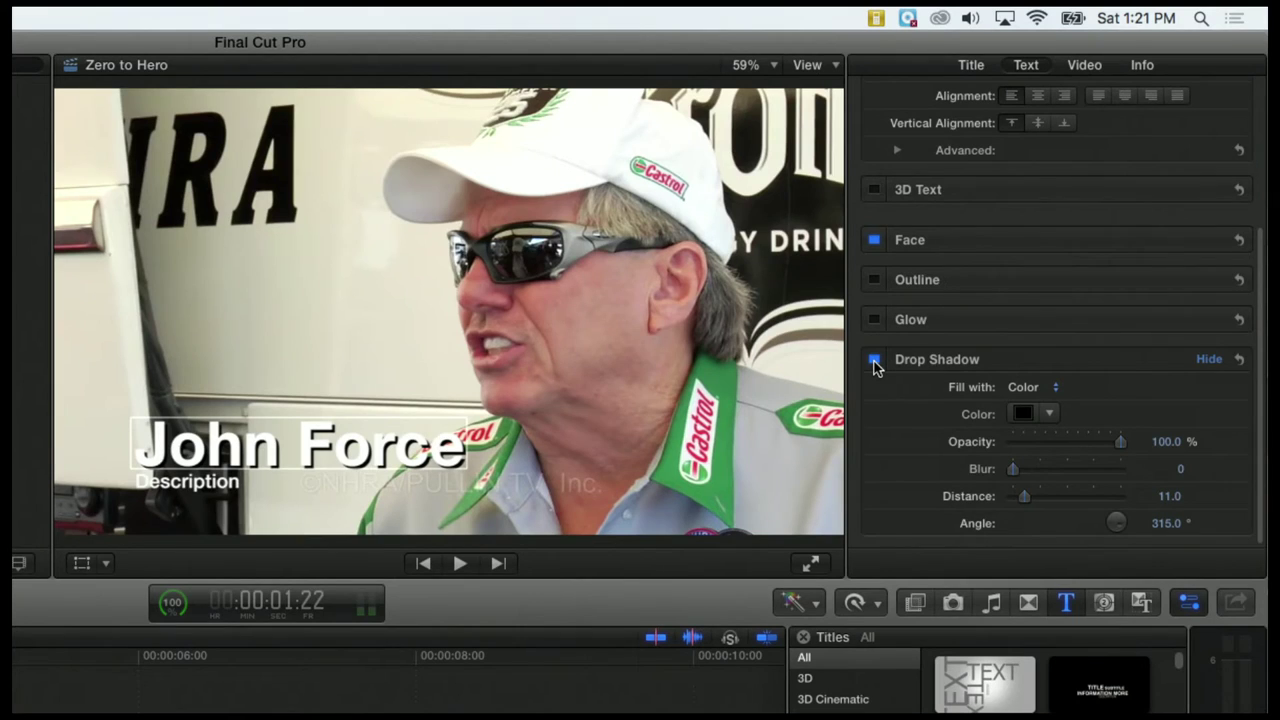
pyautogui.click(874, 360)
pyautogui.click(874, 360)
pyautogui.click(874, 360)
pyautogui.click(874, 360)
# Enable the red outline on the name line with a blur of 0.1 and a width of 4.
pyautogui.click(1205, 280)
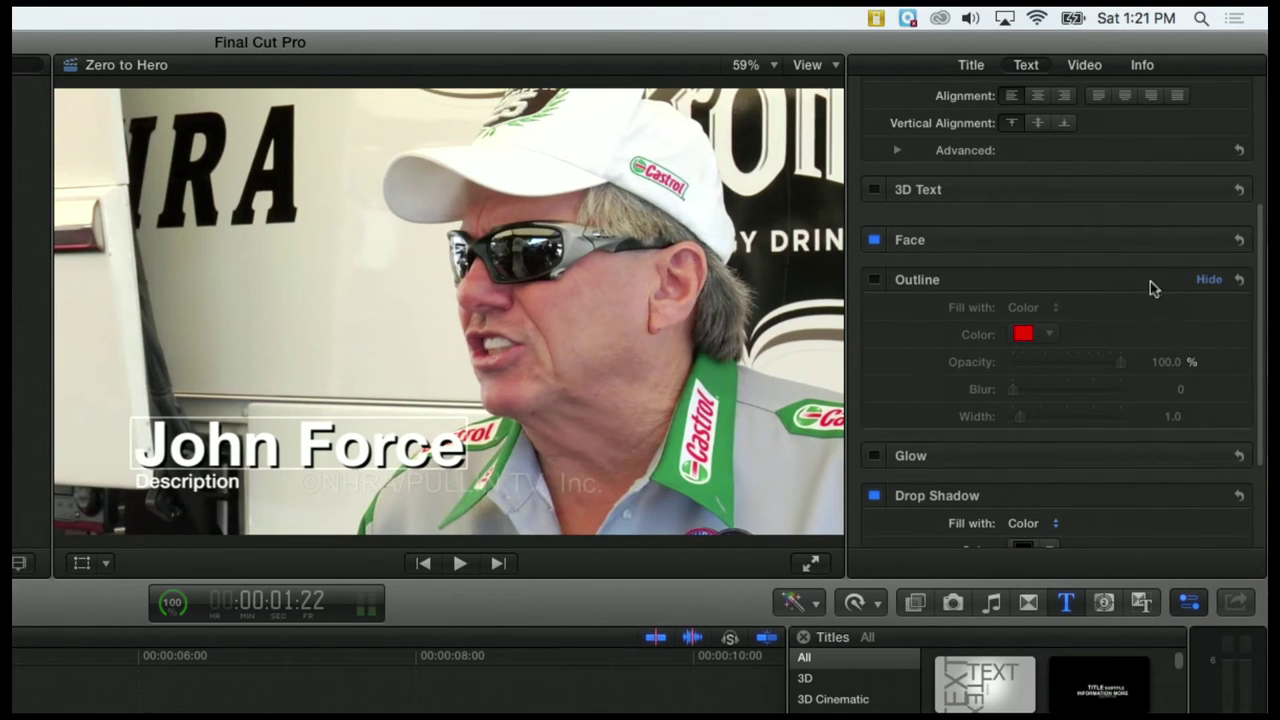
pyautogui.click(1205, 280)
pyautogui.click(1205, 280)
pyautogui.click(873, 281)
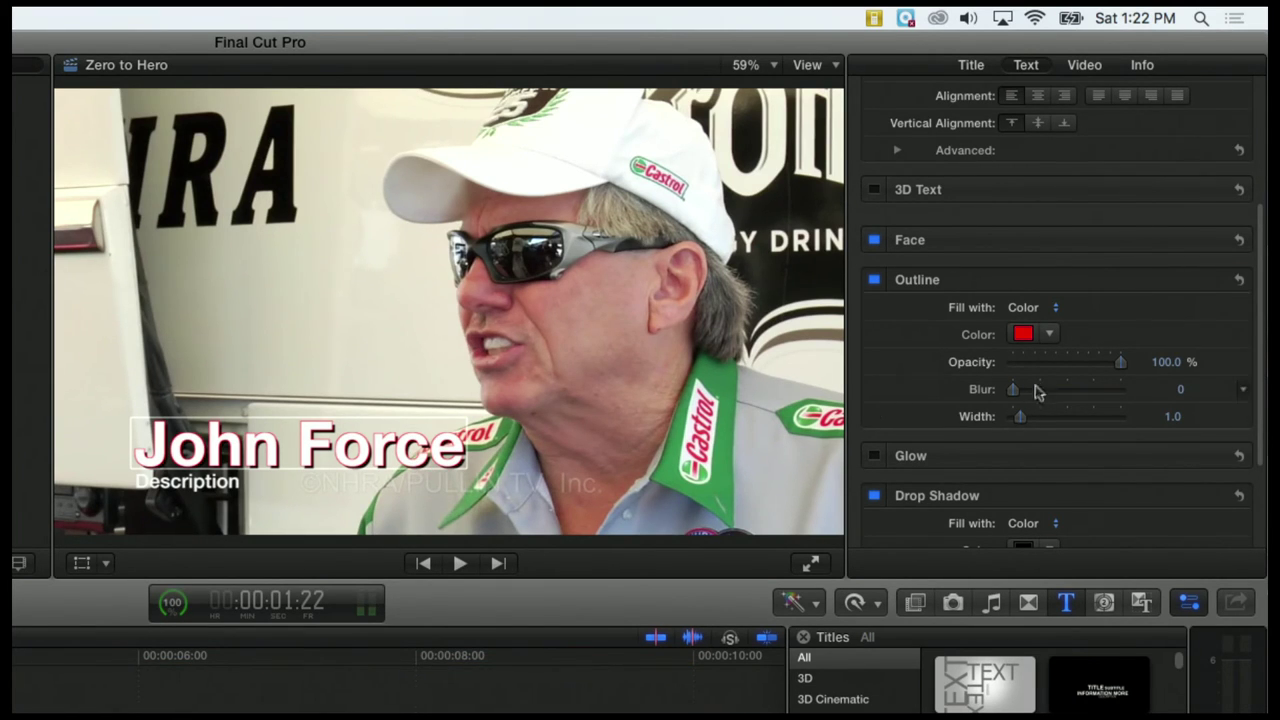
pyautogui.moveTo(1014, 391); pyautogui.dragTo(1041, 422)
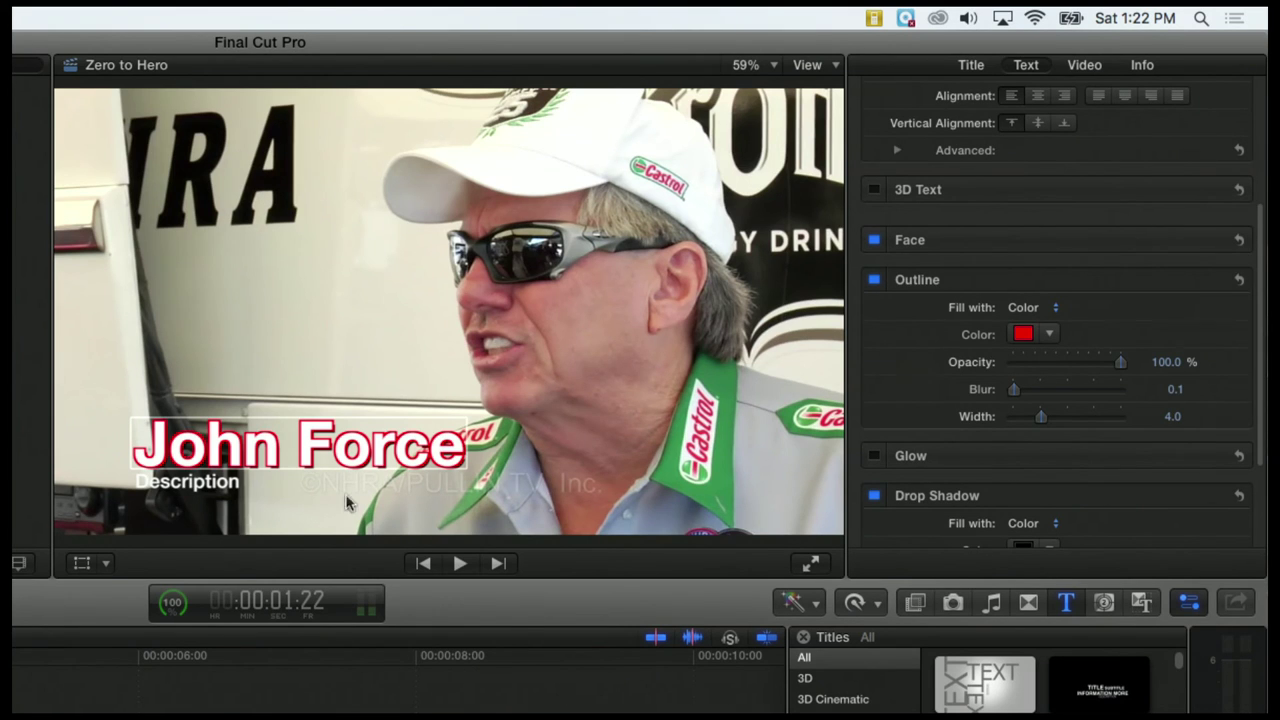
# Replace the description line of the lower third with "Racer-type Guy".
pyautogui.click(226, 490)
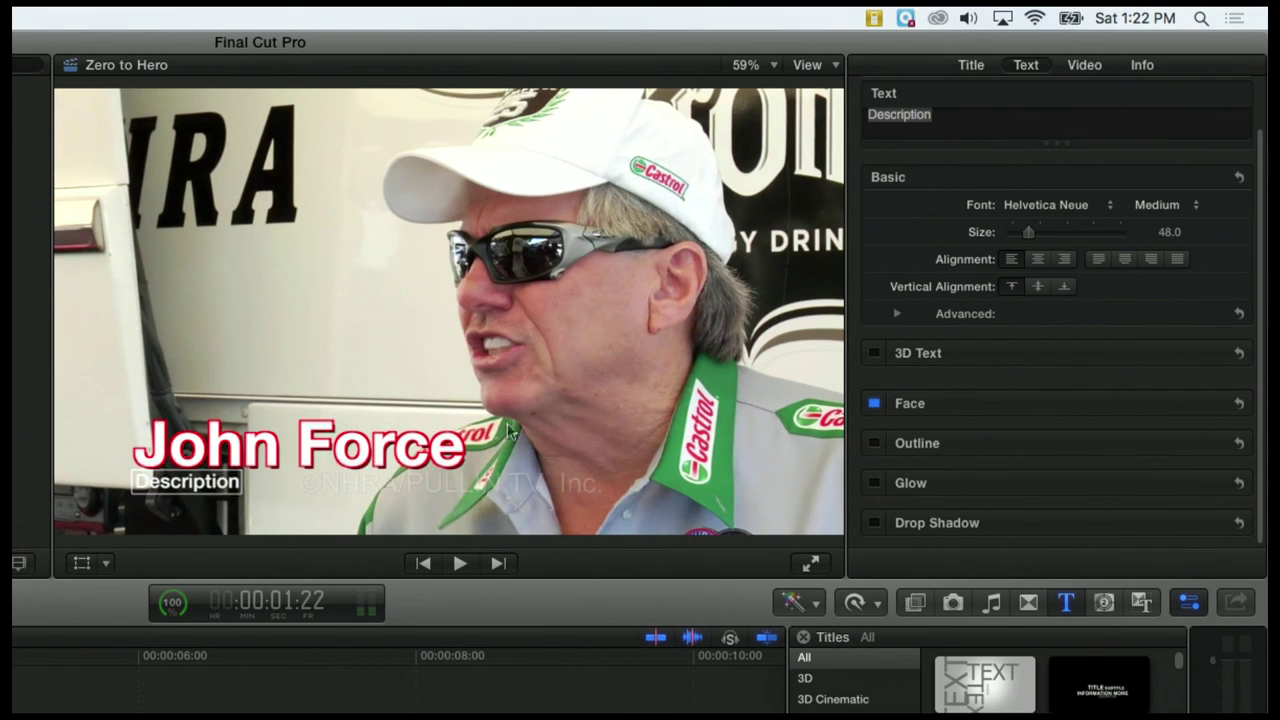
pyautogui.doubleClick(920, 116)
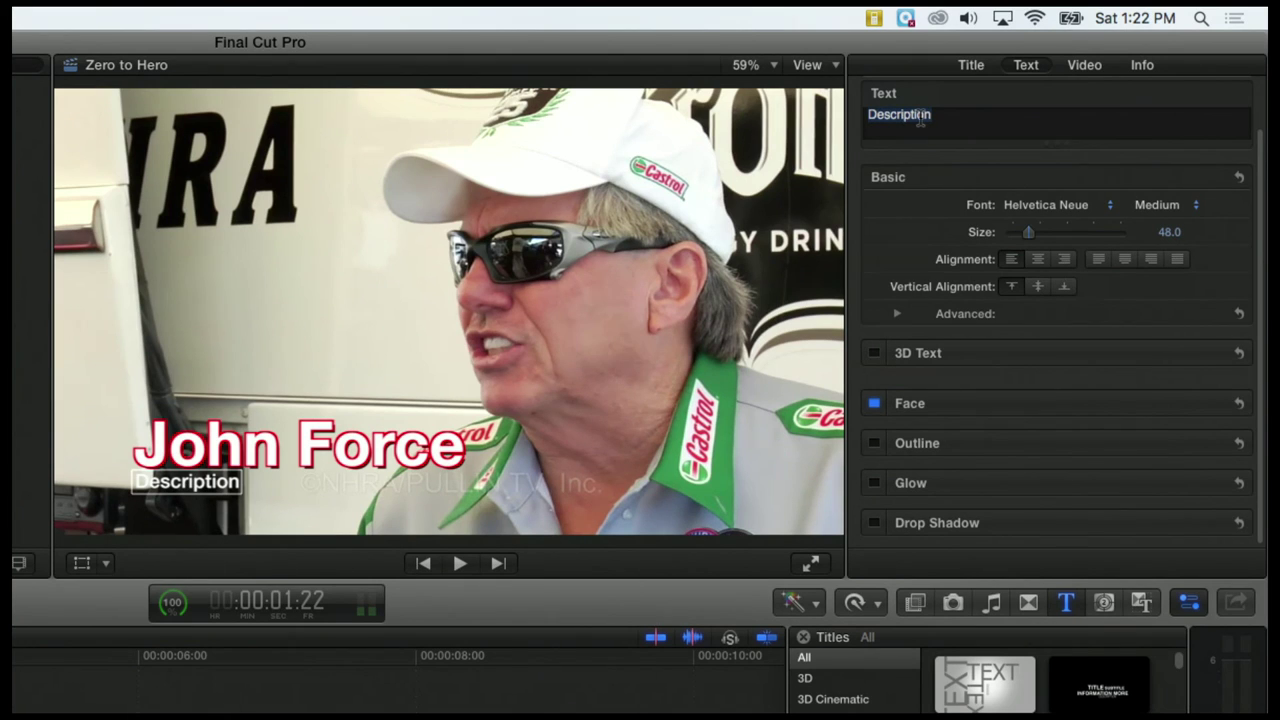
pyautogui.write('Racer')
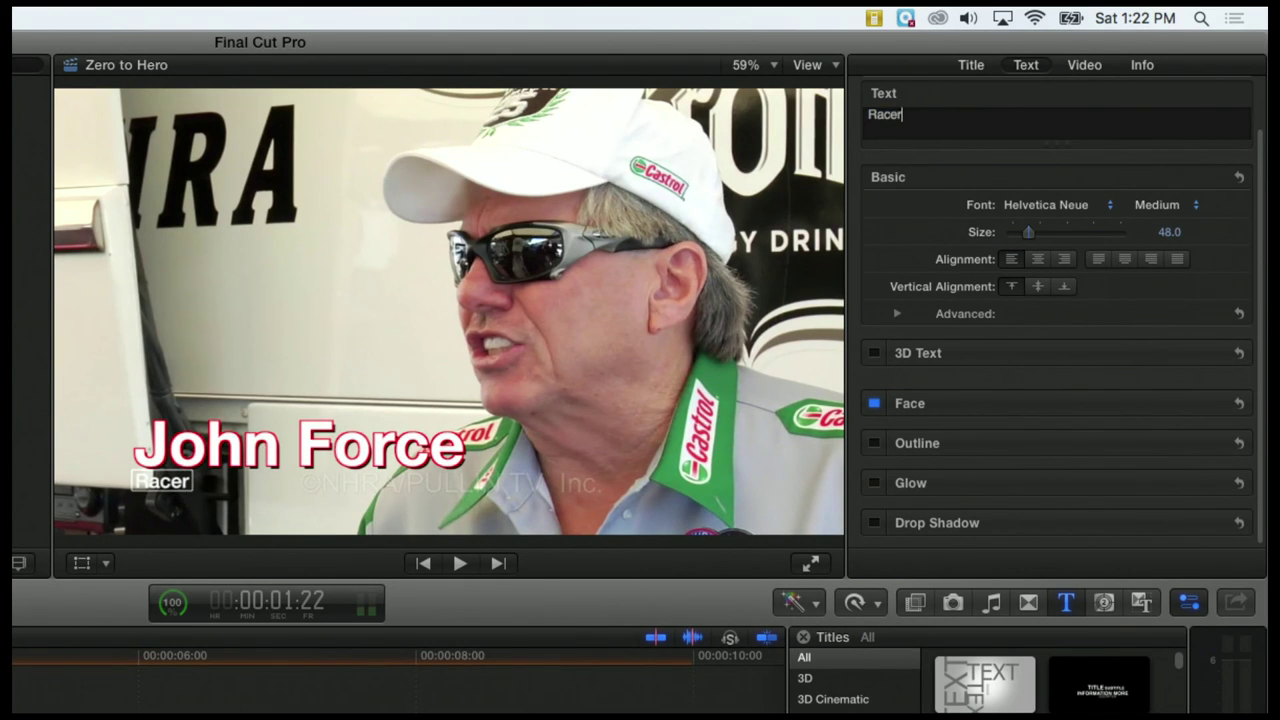
pyautogui.write('-type Guy')
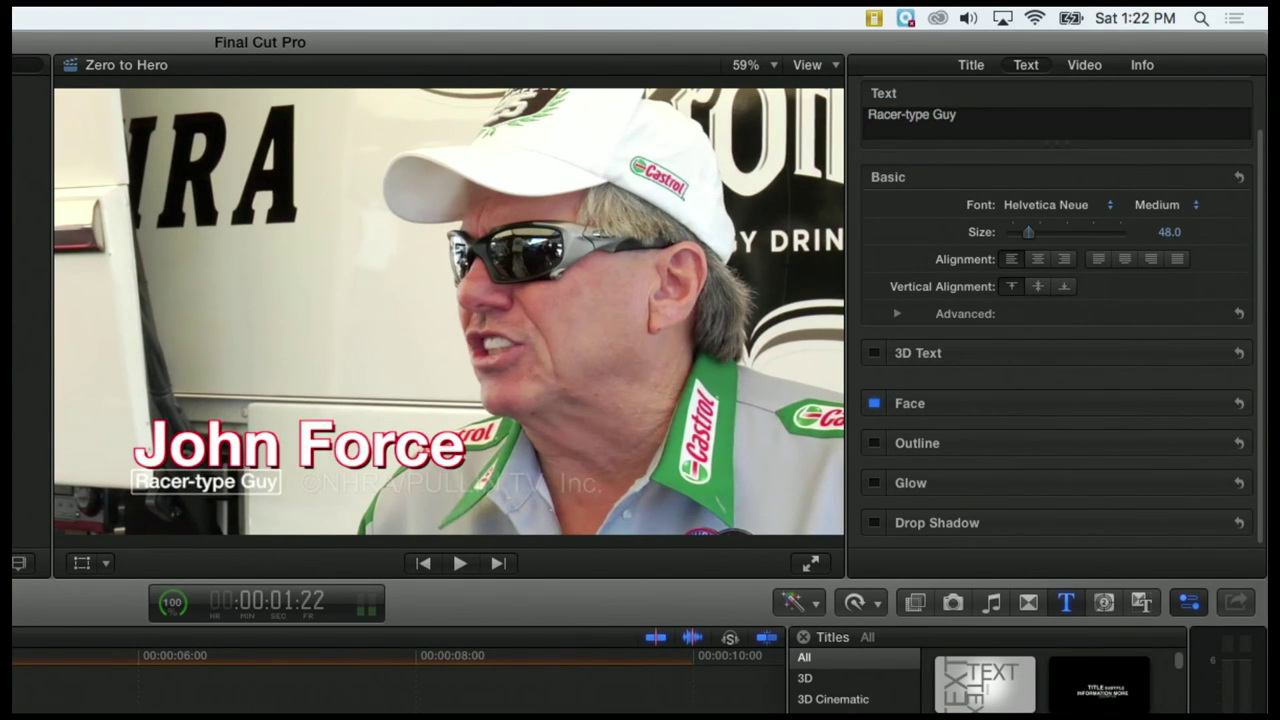